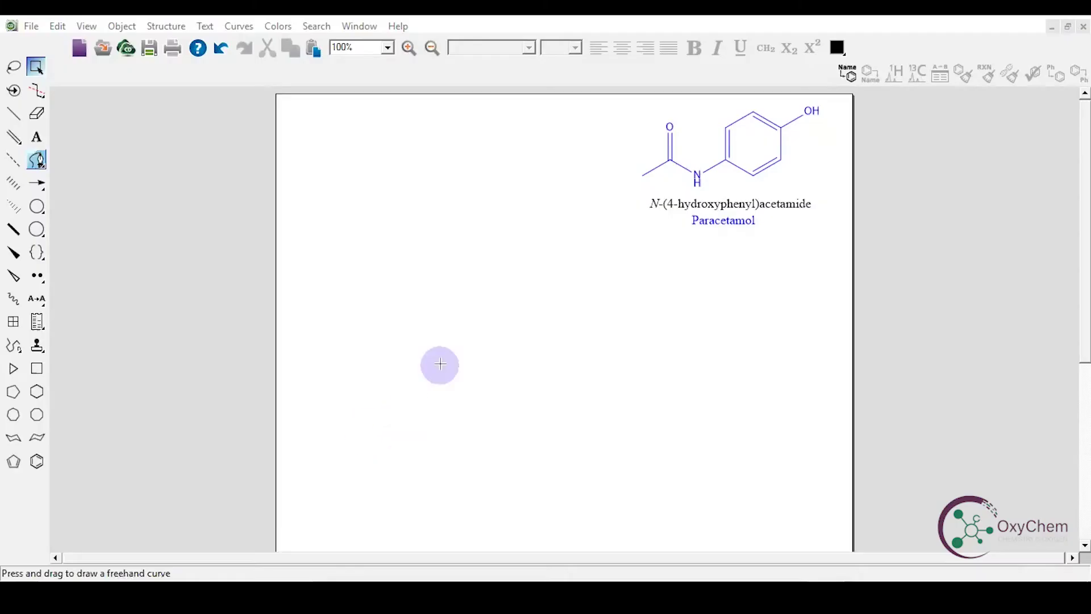
Draw a 2,3-dimethylbutane skeleton from five single bonds in the blank area of the page.
left_click(466, 349)
left_click(466, 349)
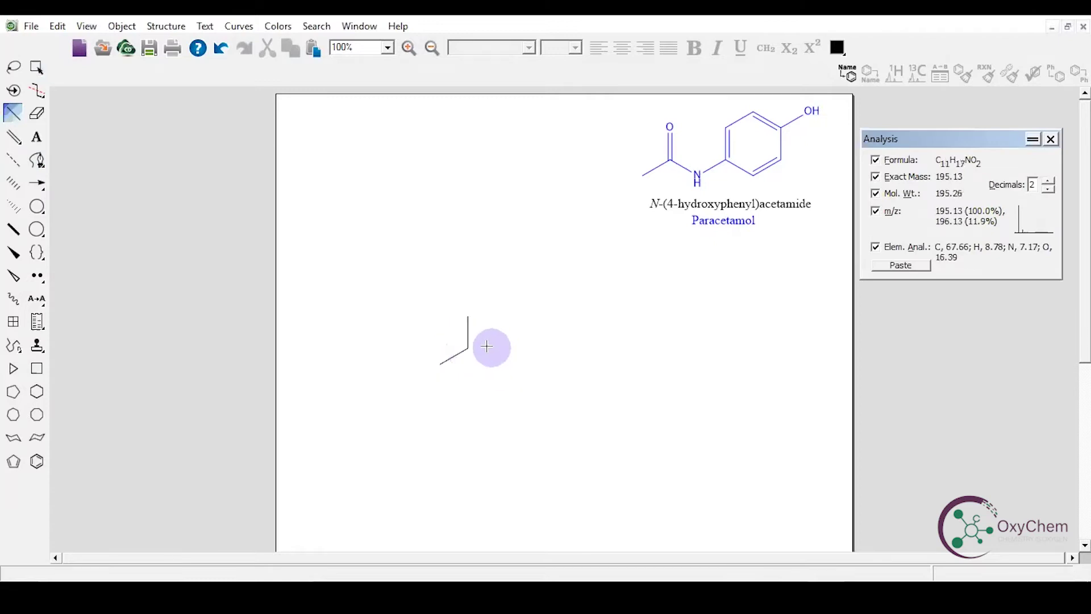
left_click(475, 358)
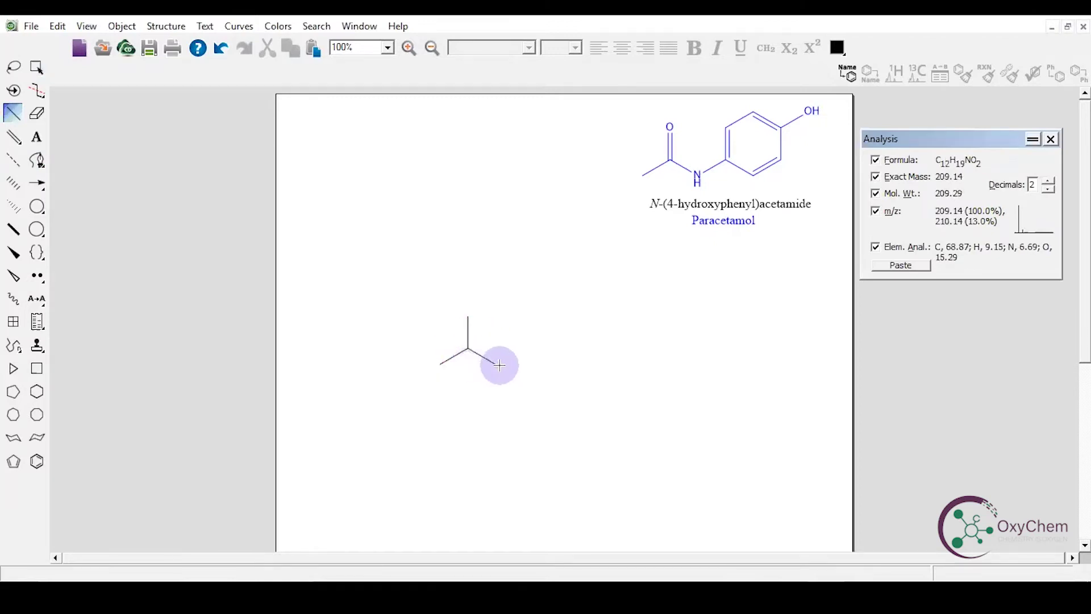
left_click(496, 365)
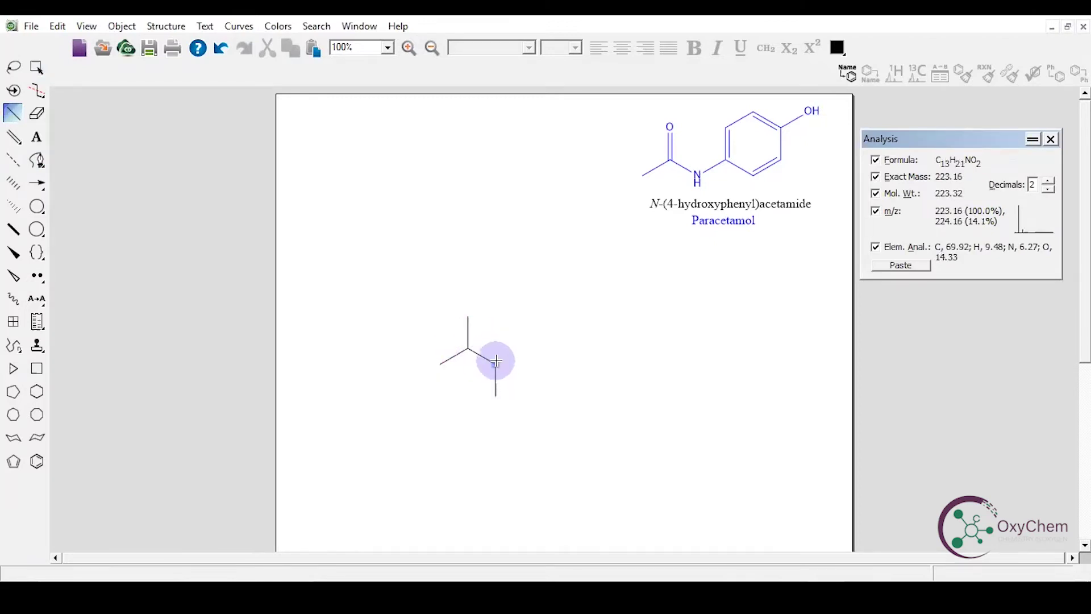
left_click(498, 366)
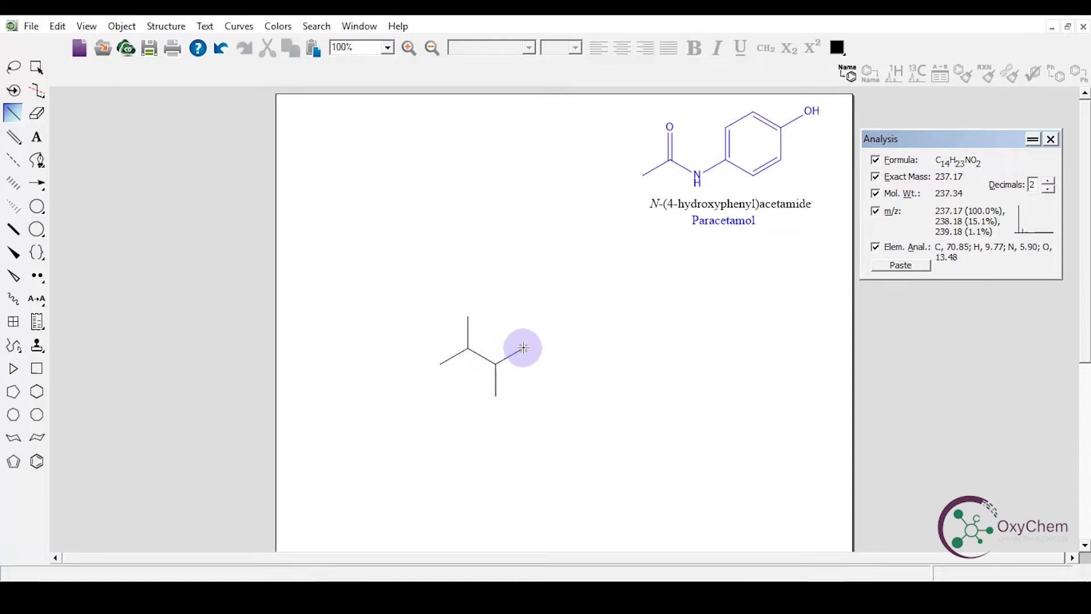
Label the skeleton's upper-right end atom as s-Bu and expand the label into its full bond structure.
key("1")
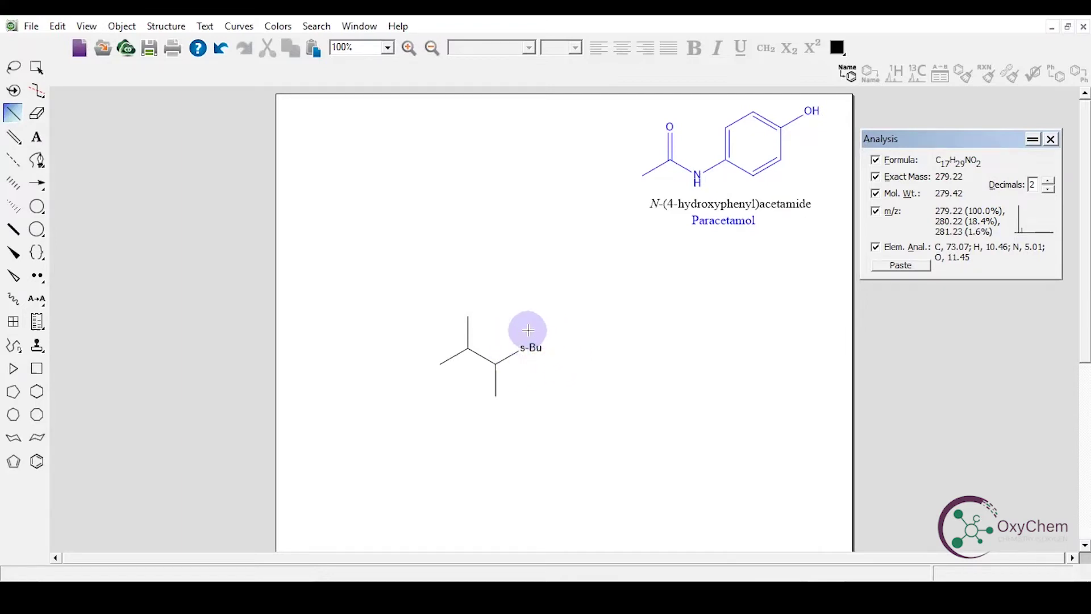
left_click(37, 67)
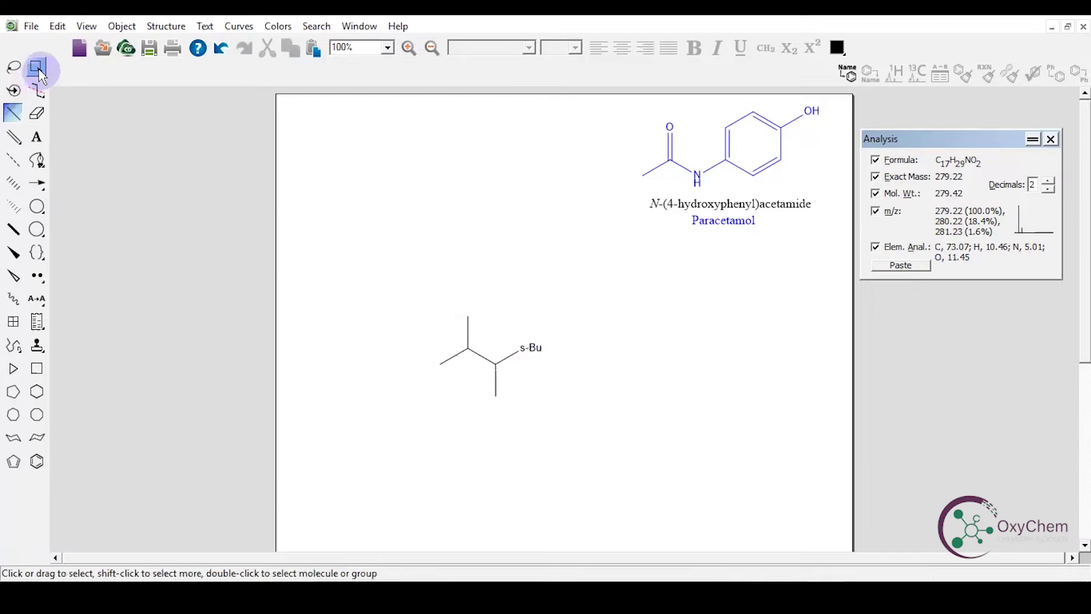
left_click(120, 30)
mouse_move(152, 33)
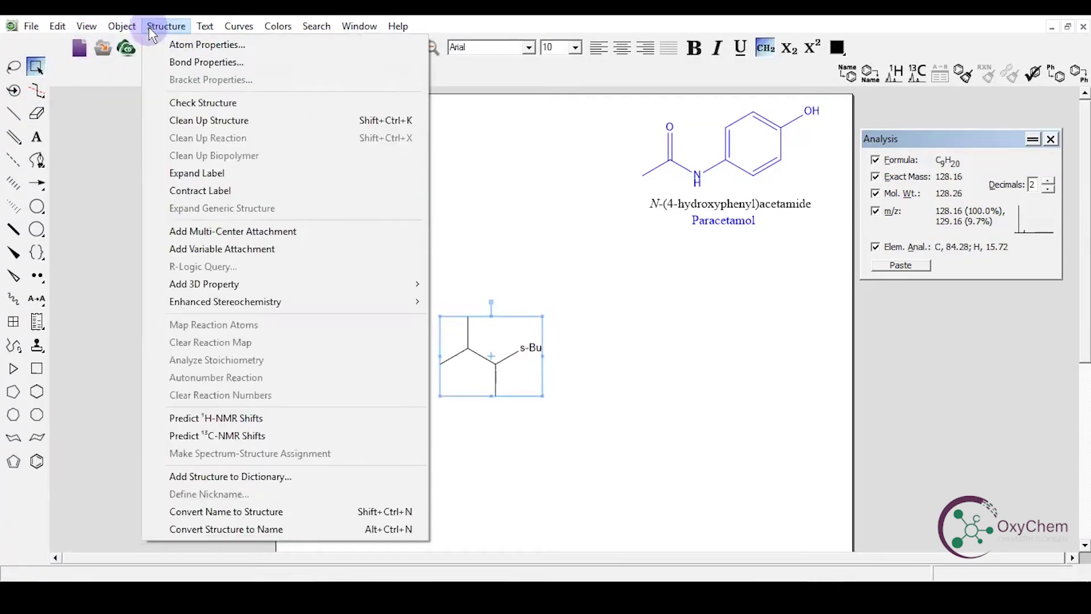
left_click(190, 181)
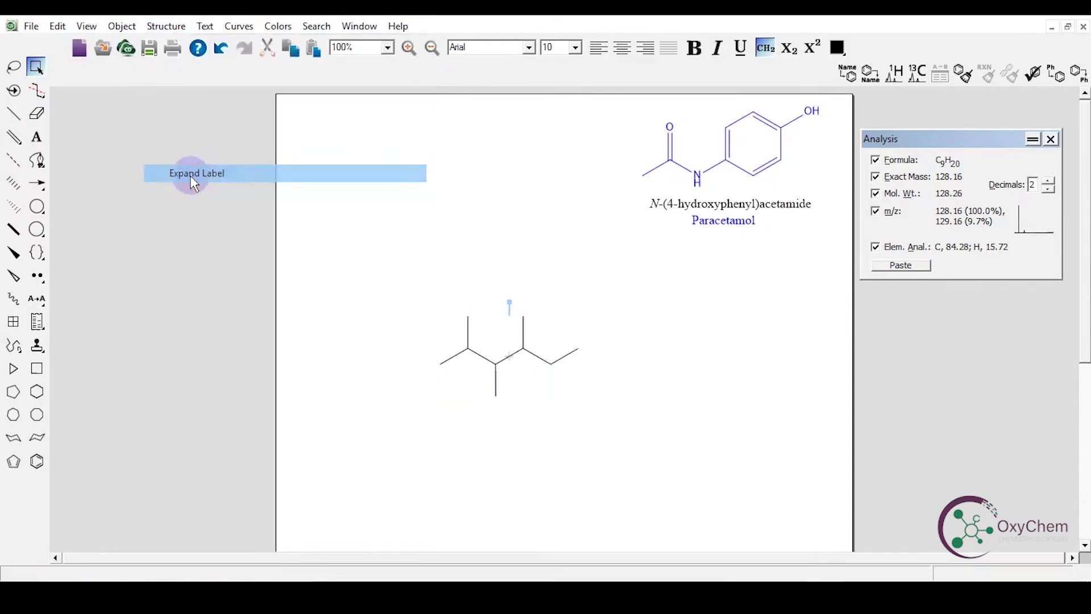
Reposition the expanded hydrocarbon chain slightly further left on the page and deselect it.
left_click_drag(536, 382, 509, 297)
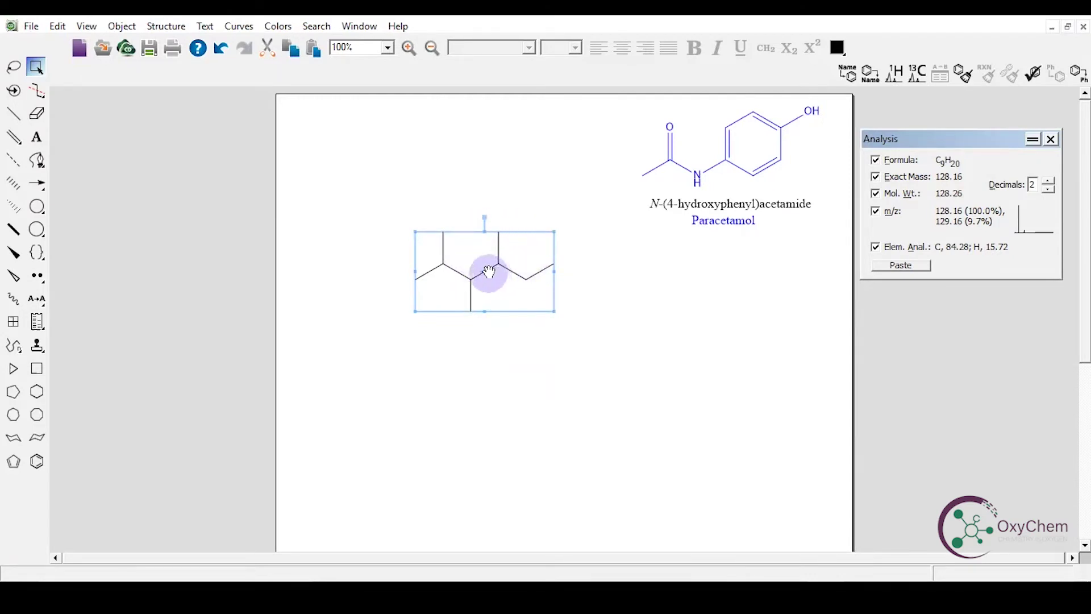
left_click_drag(489, 272, 469, 364)
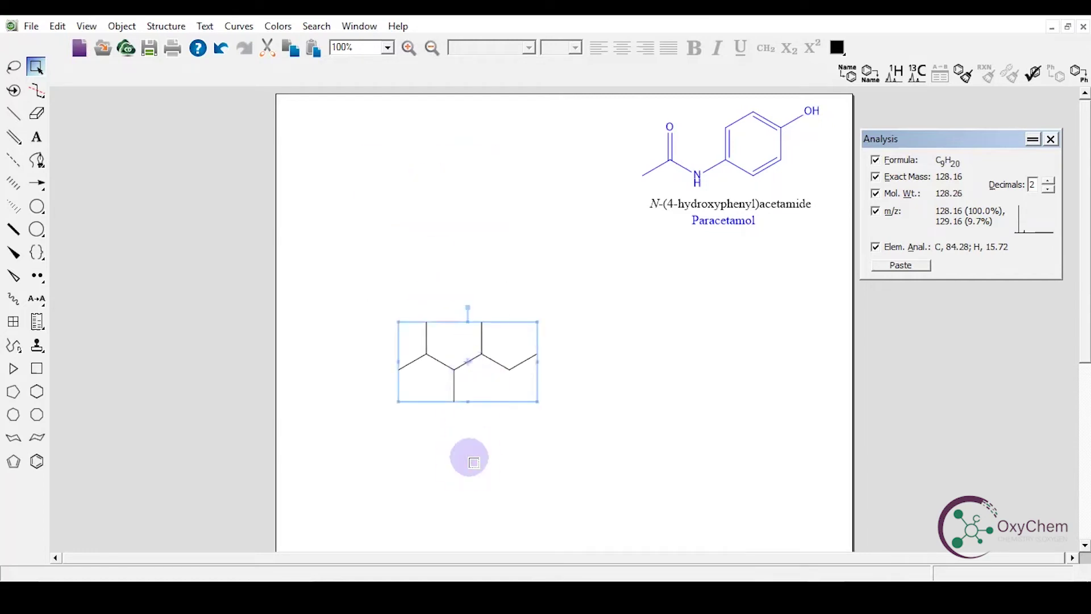
left_click(468, 456)
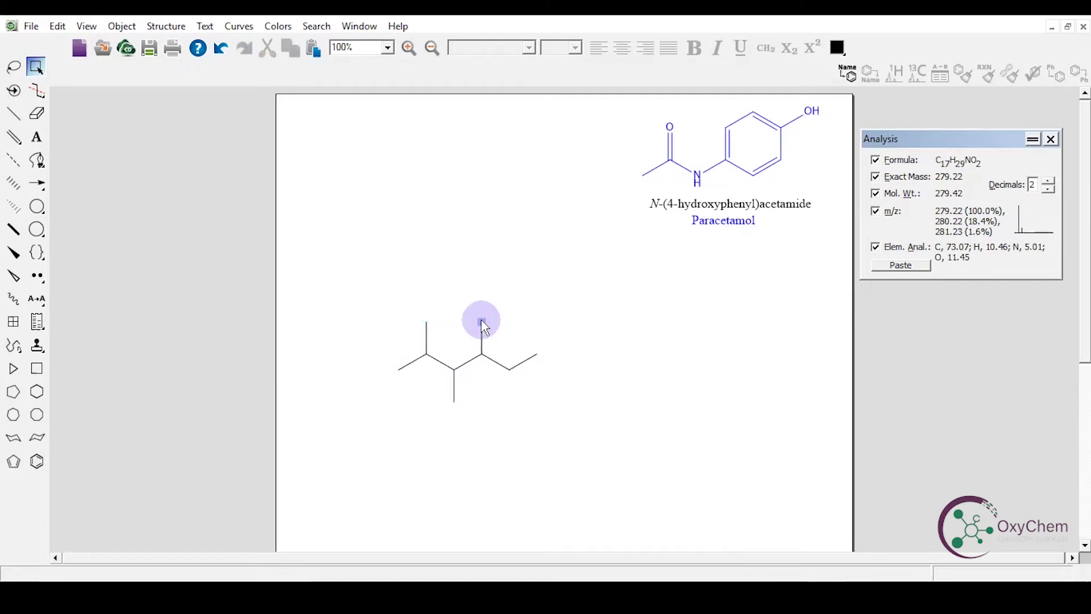
Label the upward methyl nearest the chain's right end as Ph and expand it into a benzene ring.
key("shift+p")
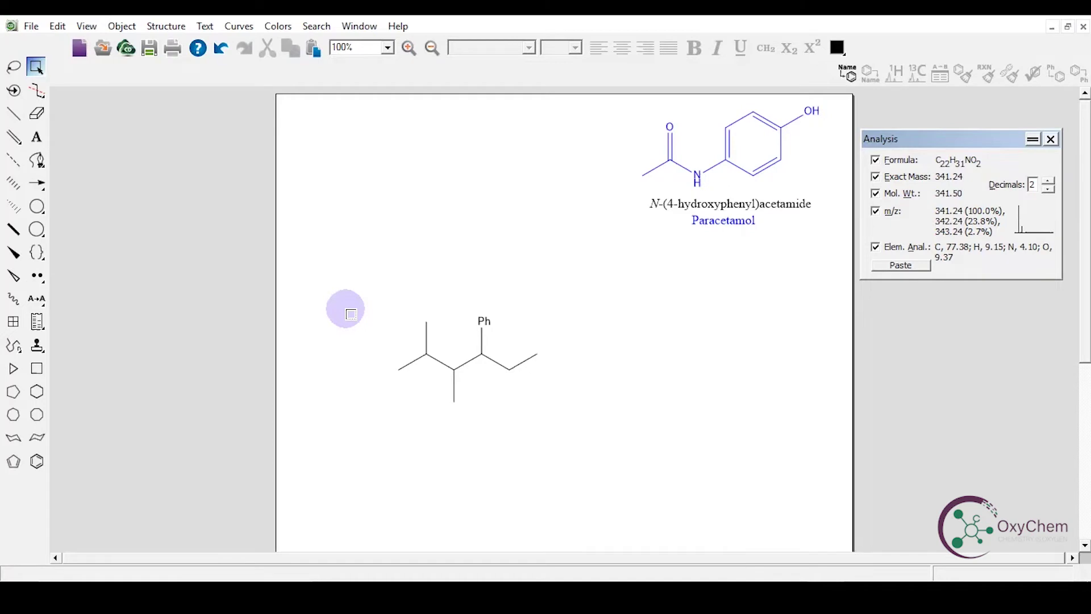
left_click_drag(365, 295, 584, 441)
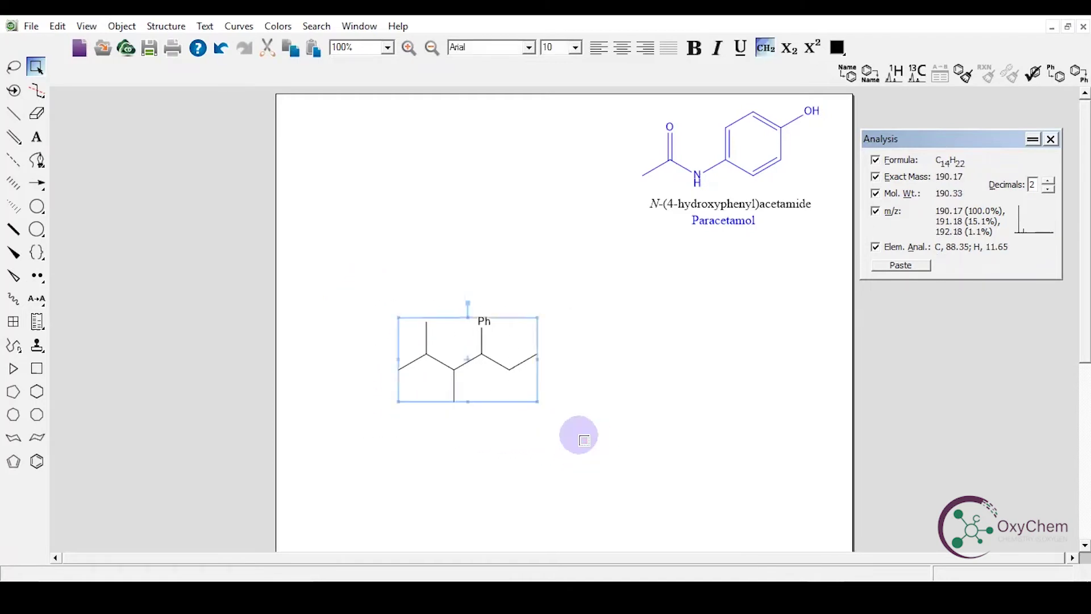
left_click(166, 26)
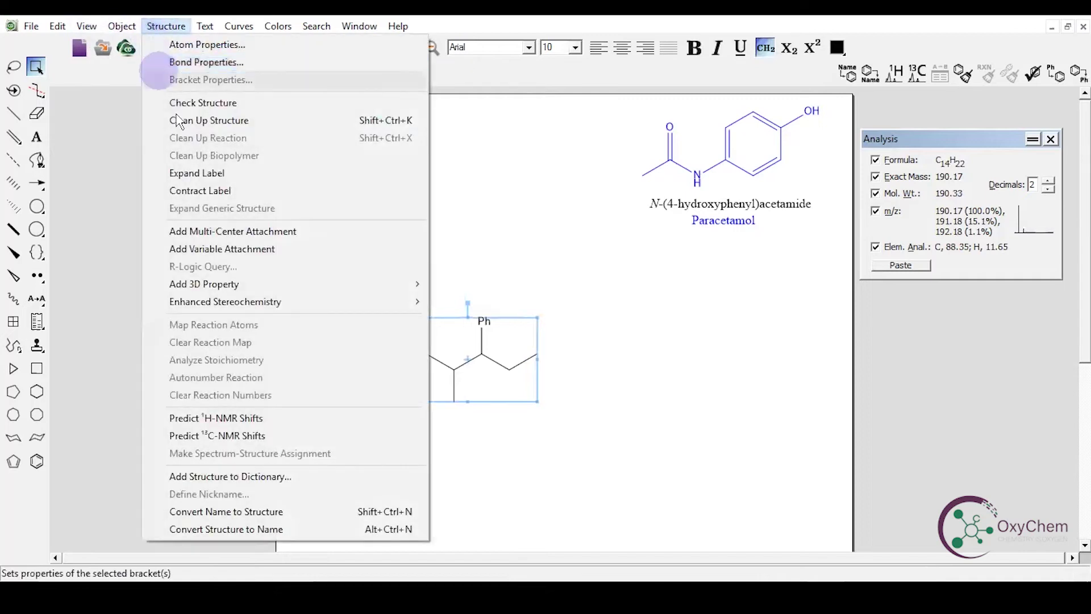
left_click(195, 173)
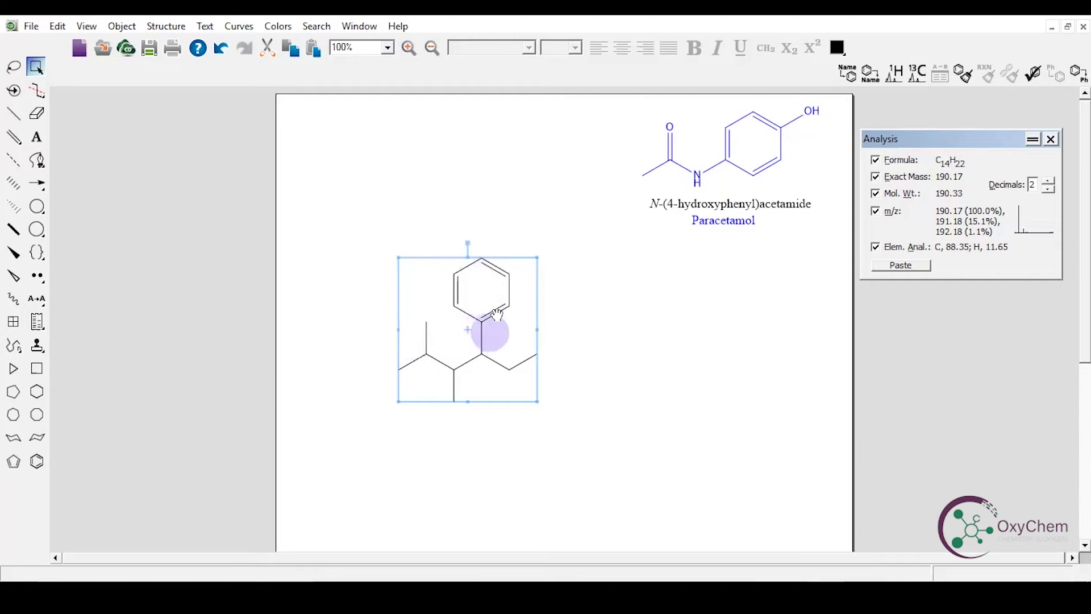
left_click(618, 351)
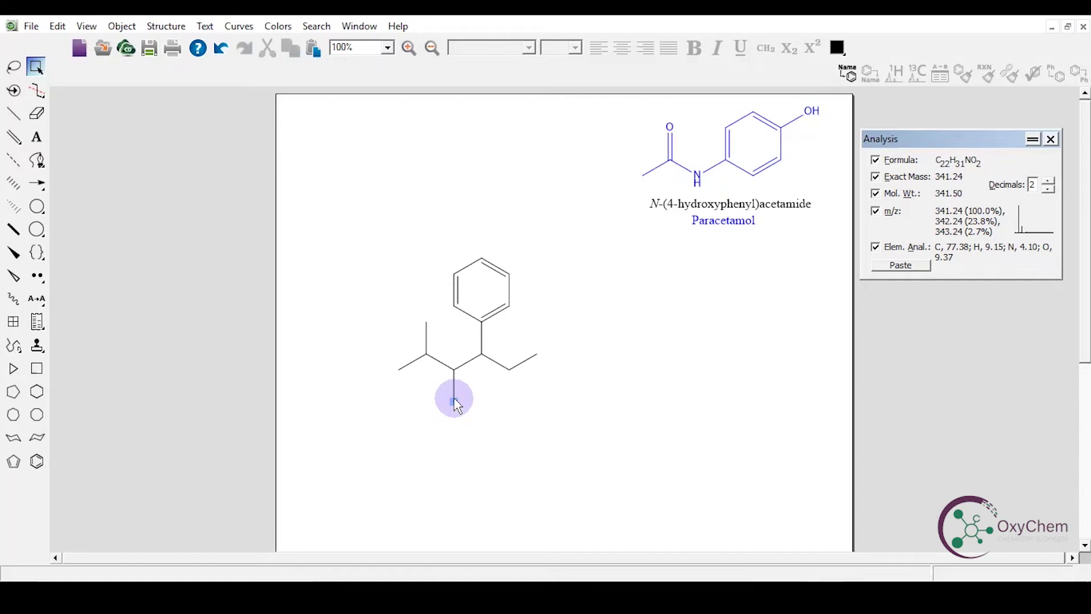
Assign the Benzyl nickname to the downward methyl in the middle of the chain.
key("equal")
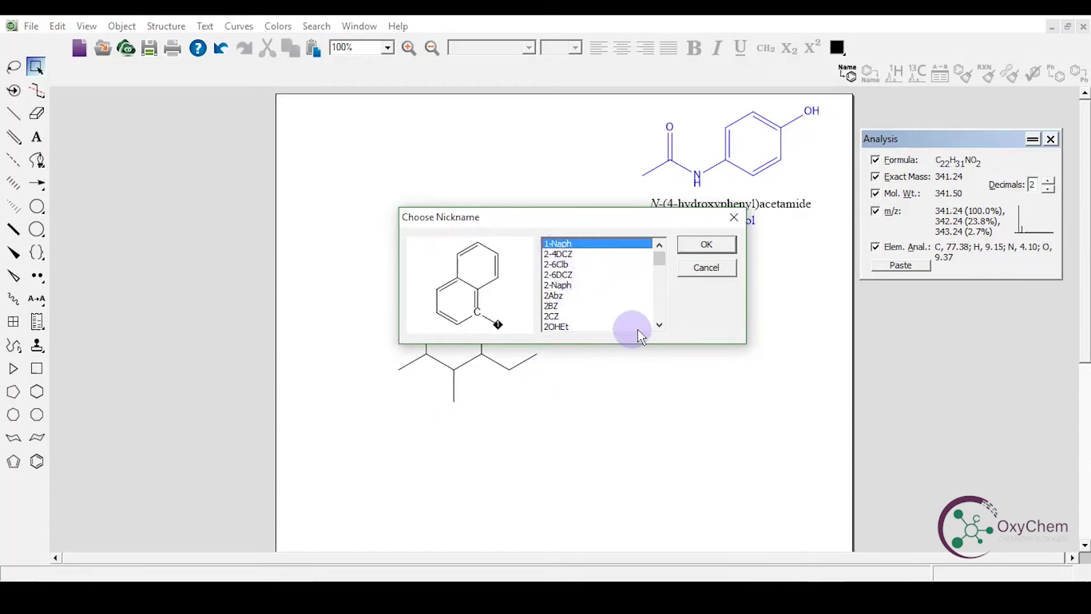
left_click_drag(657, 330, 659, 326)
left_click(659, 326)
left_click(659, 326)
left_click(659, 327)
left_click(659, 326)
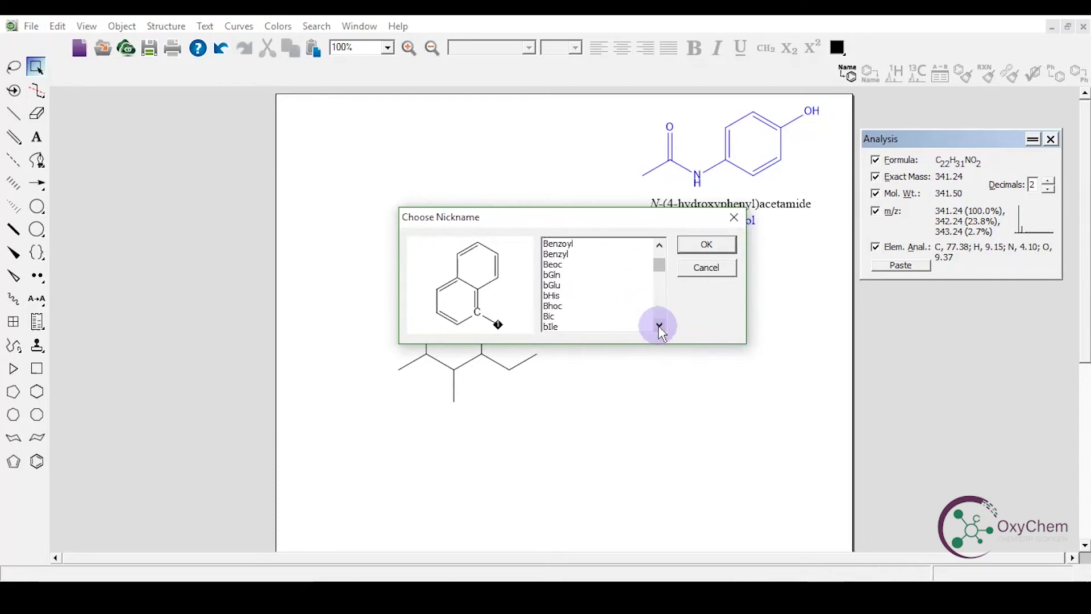
left_click(560, 254)
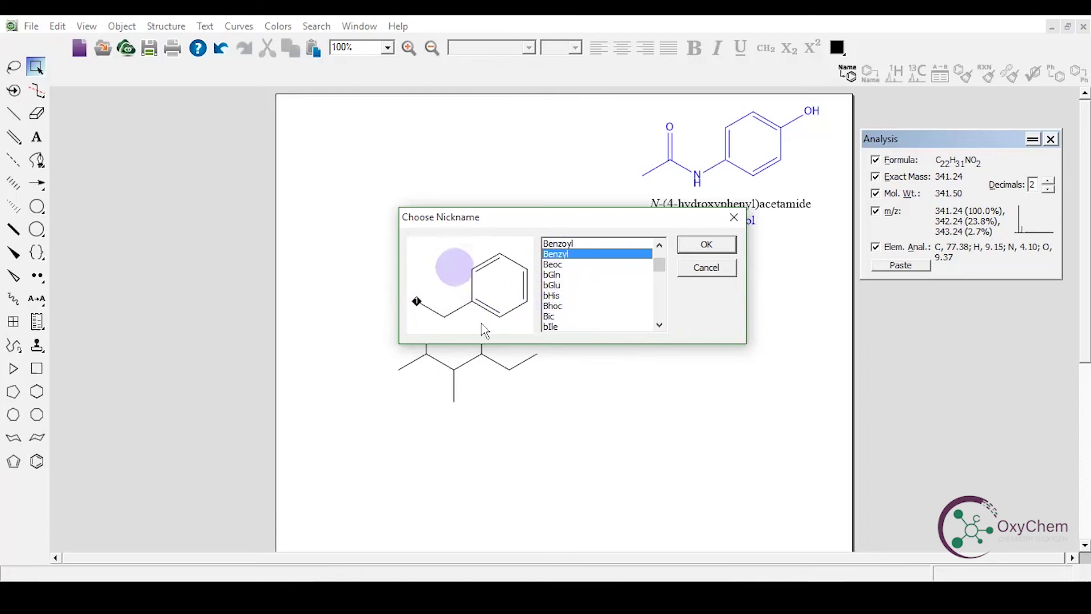
left_click(707, 244)
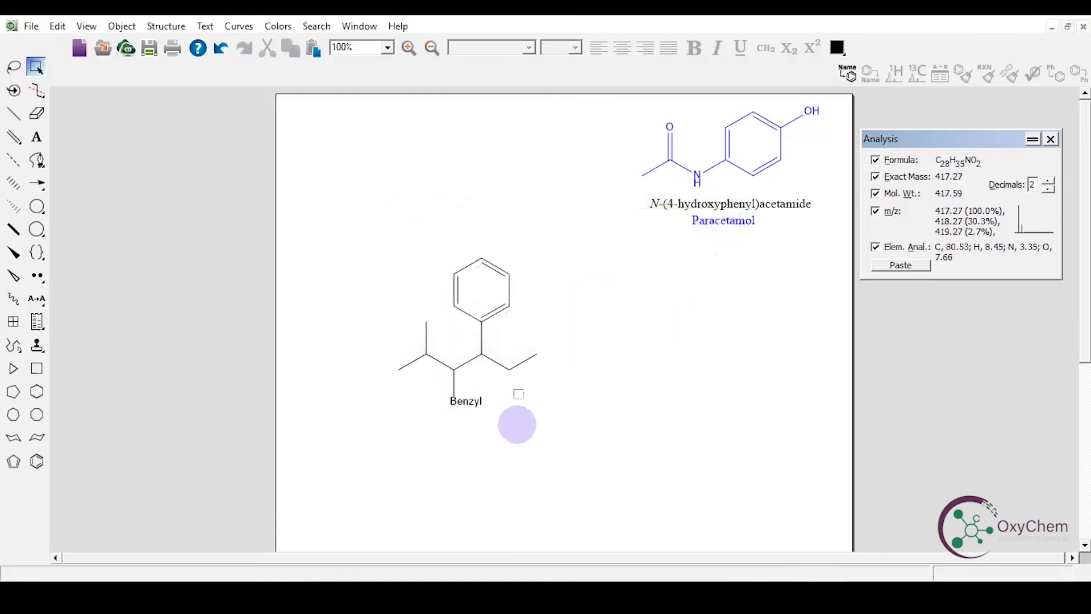
Expand the Benzyl label into its full structure and move the molecule slightly up the page.
left_click_drag(349, 244, 569, 487)
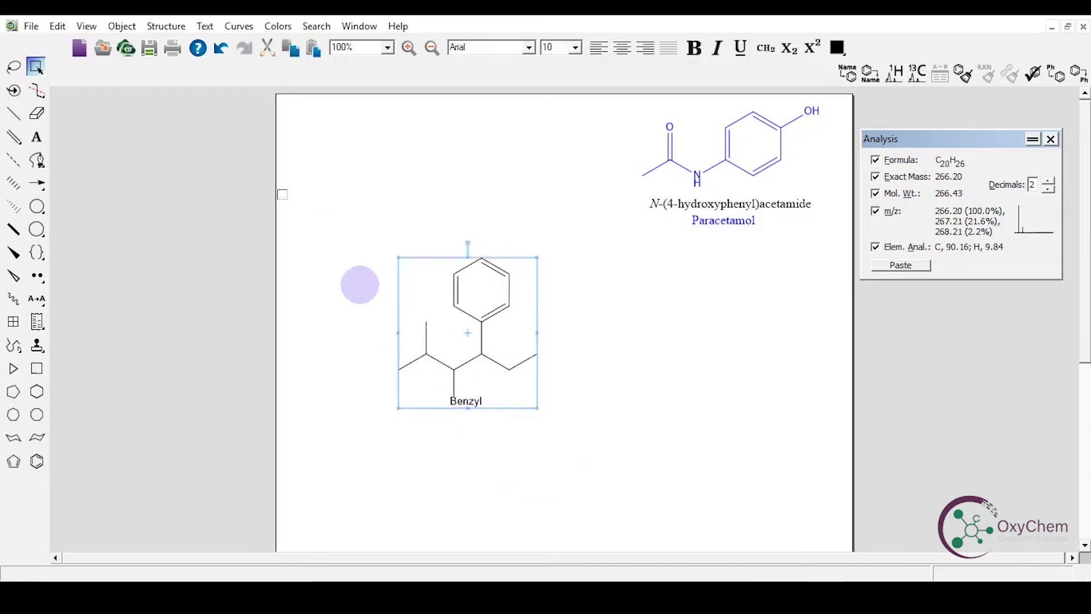
left_click(166, 26)
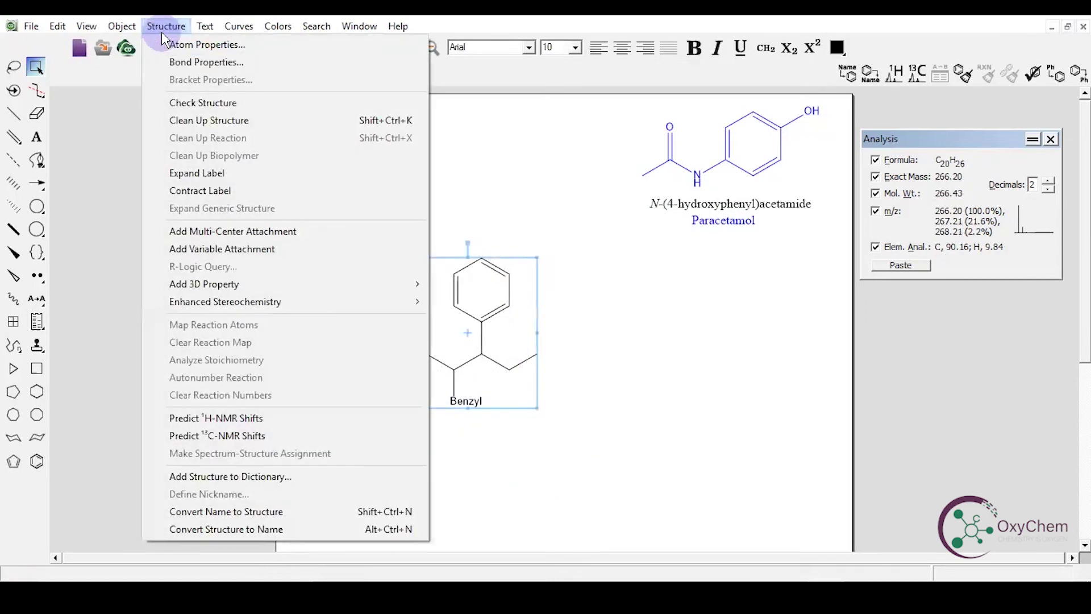
left_click(186, 172)
mouse_move(493, 411)
left_mouse_down()
mouse_move(512, 332)
mouse_move(499, 358)
left_mouse_up()
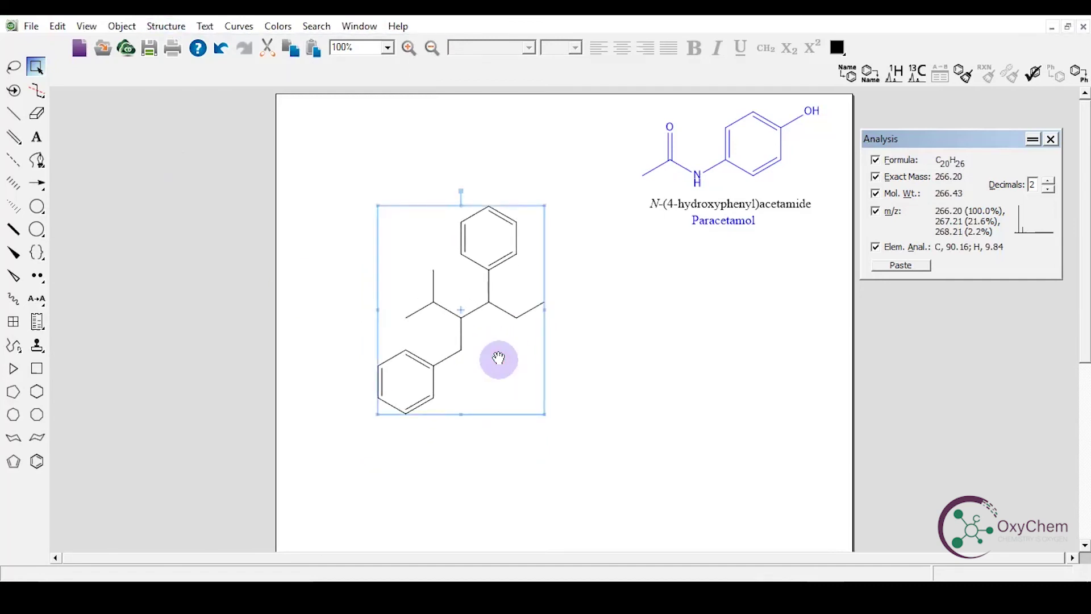
left_click(591, 349)
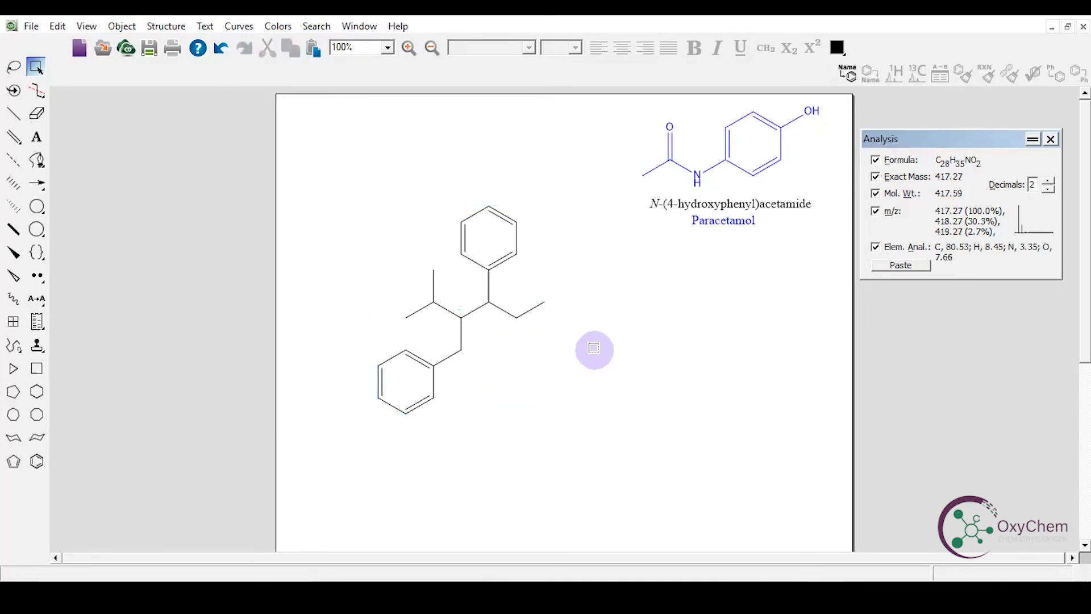
Assign the Benzoyl nickname to the end atom on the right of the chain.
left_click(544, 304)
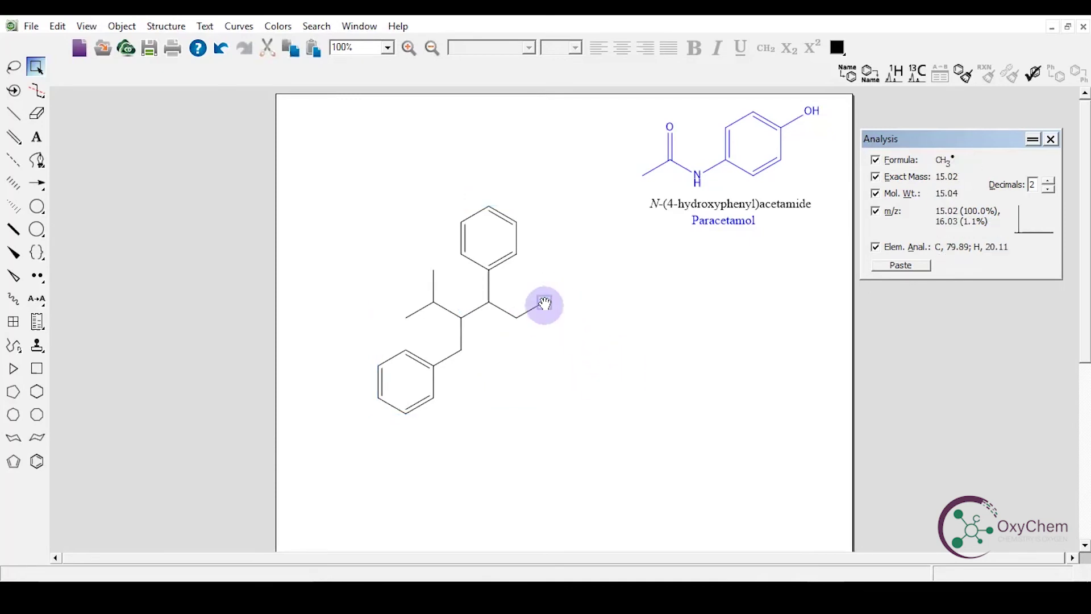
key("equal")
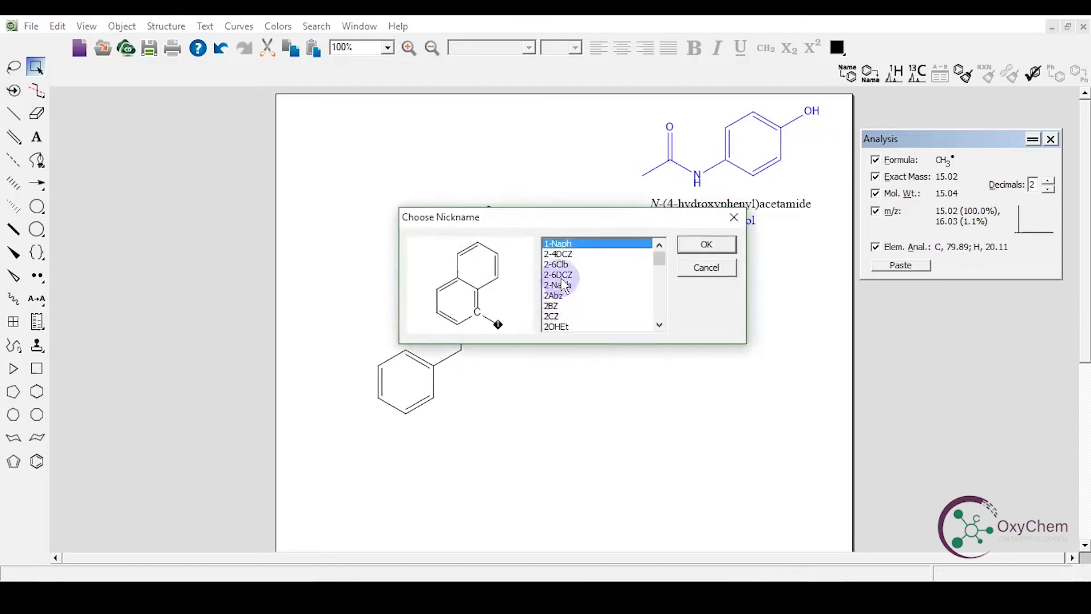
scroll(559, 305, "down", 2)
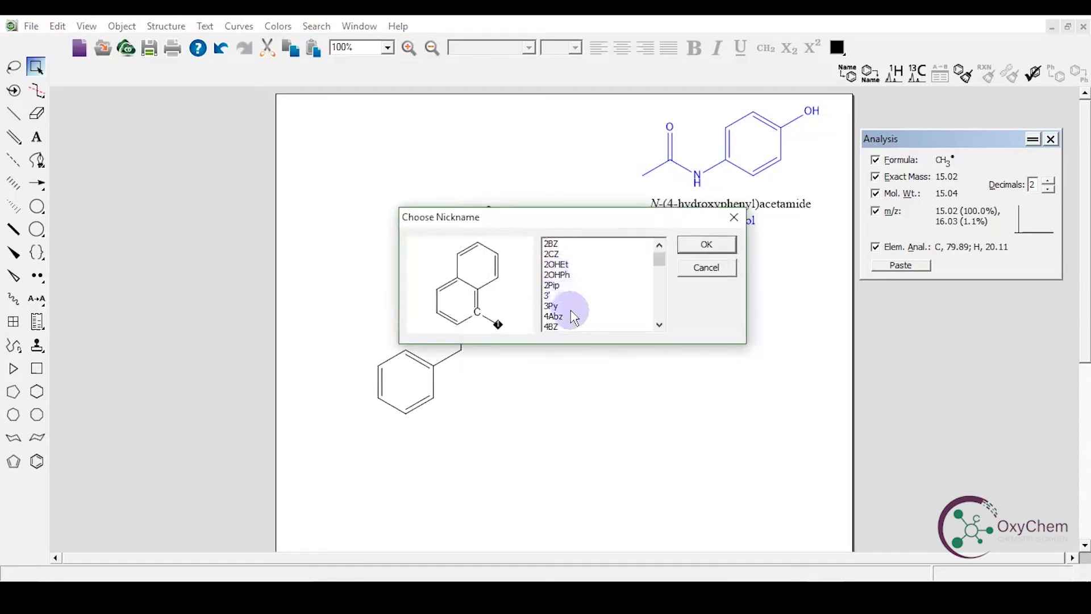
scroll(575, 310, "down", 6)
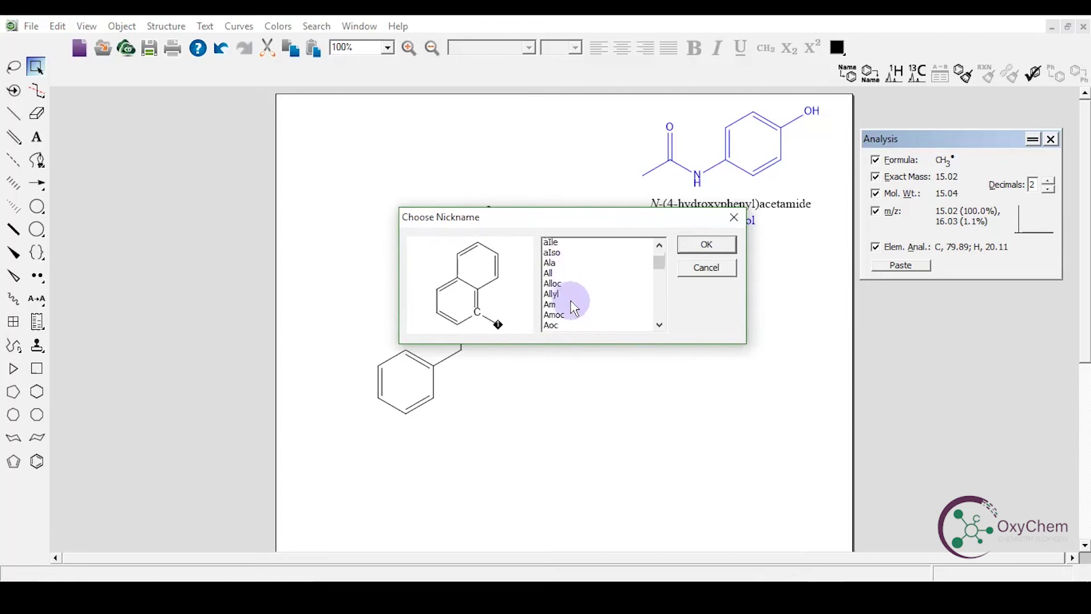
scroll(573, 308, "down", 3)
scroll(573, 309, "down", 3)
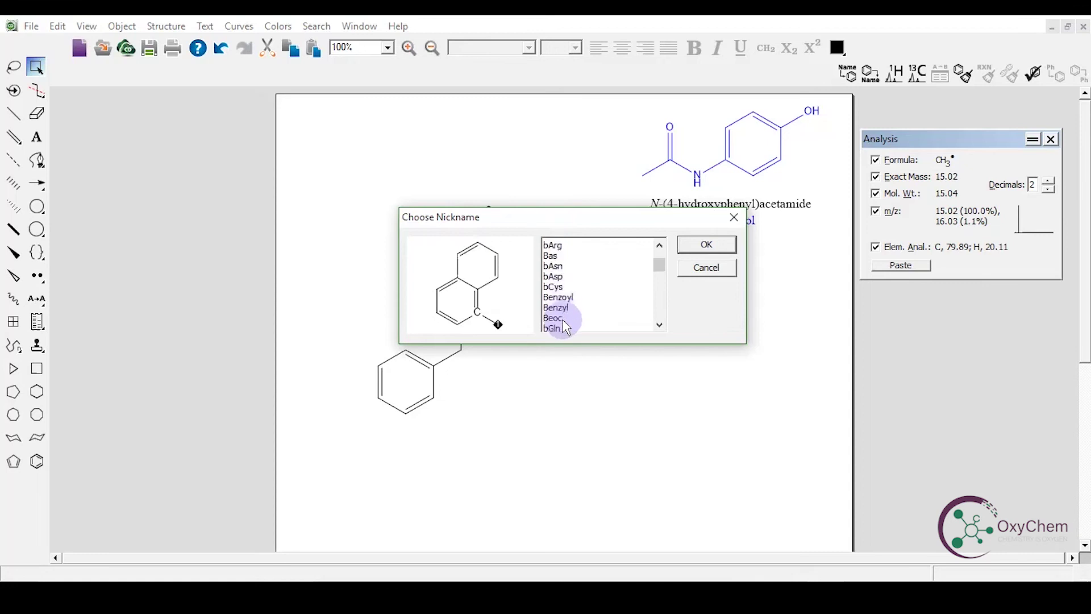
left_click(566, 290)
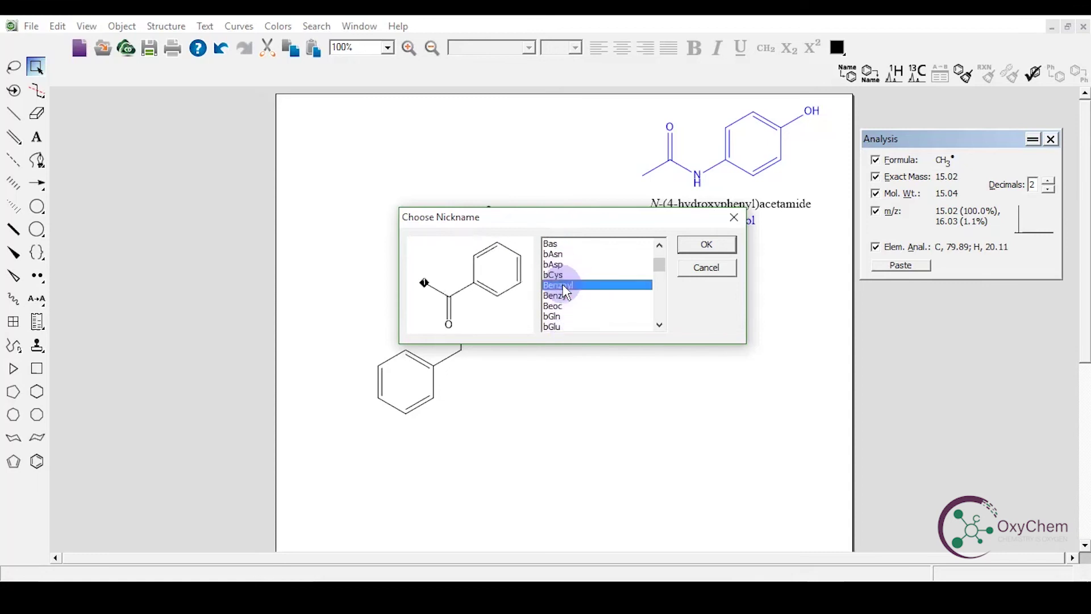
left_click(438, 304)
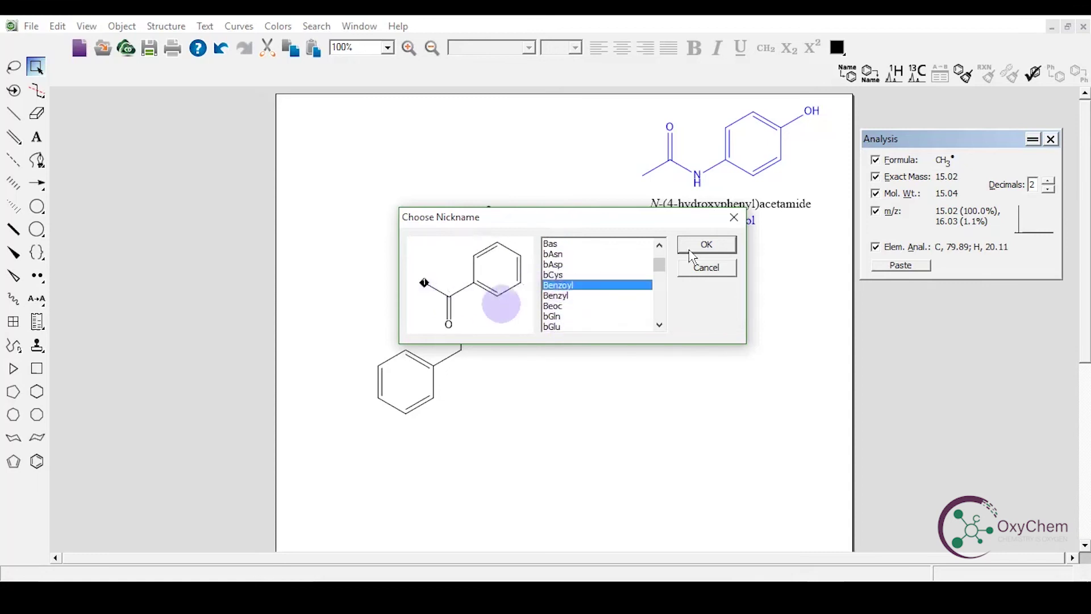
left_click(707, 244)
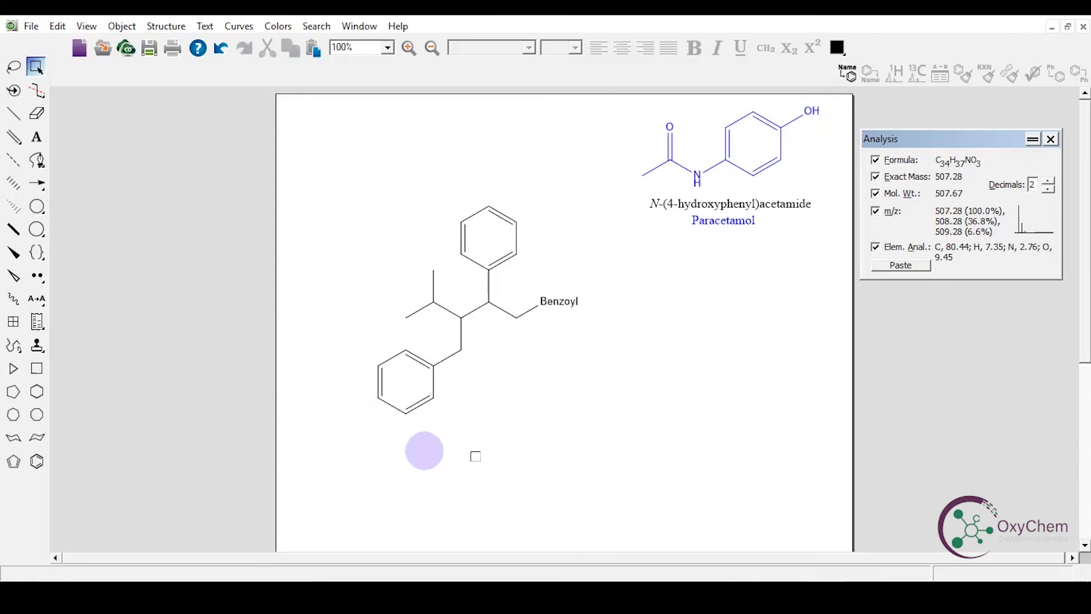
Expand the Benzoyl label into its full structure and shift the molecule slightly down and to the right.
mouse_move(328, 188)
left_mouse_down()
mouse_move(439, 452)
mouse_move(617, 450)
left_mouse_up()
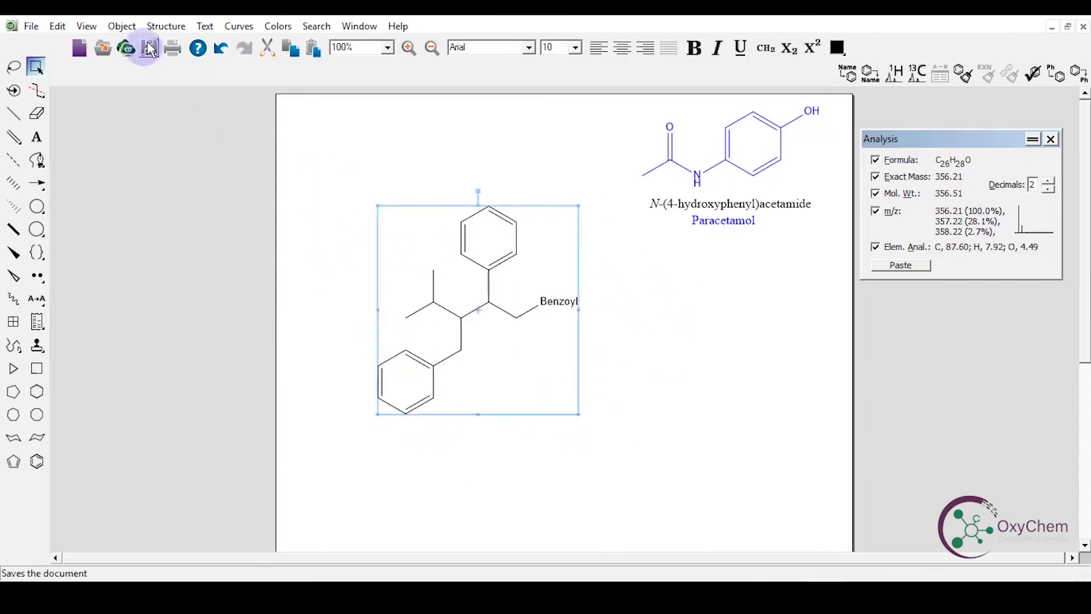
left_click(165, 26)
left_click(204, 174)
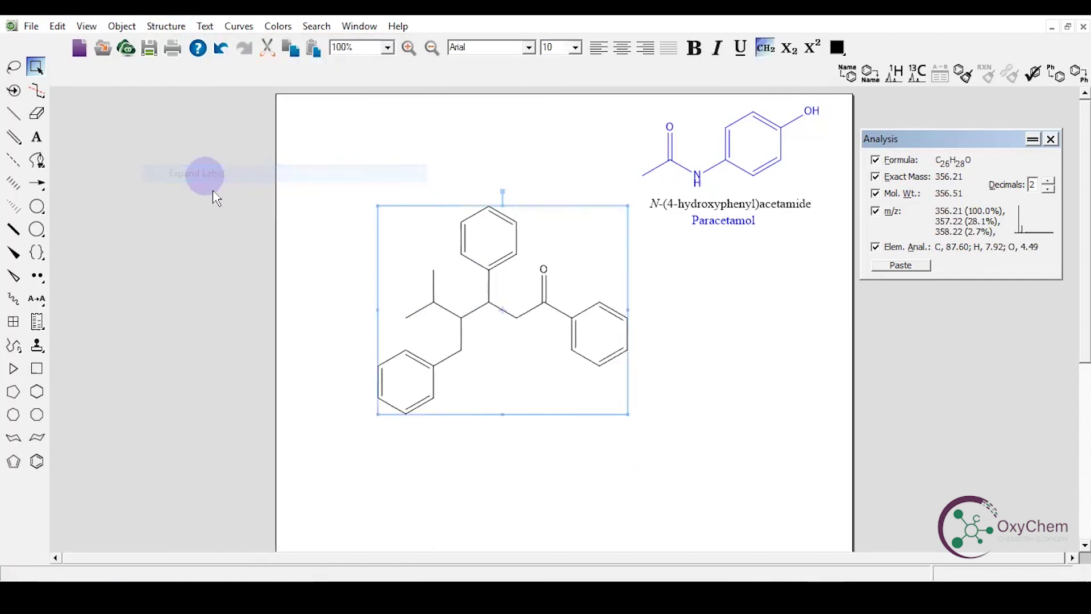
left_click_drag(518, 376, 540, 396)
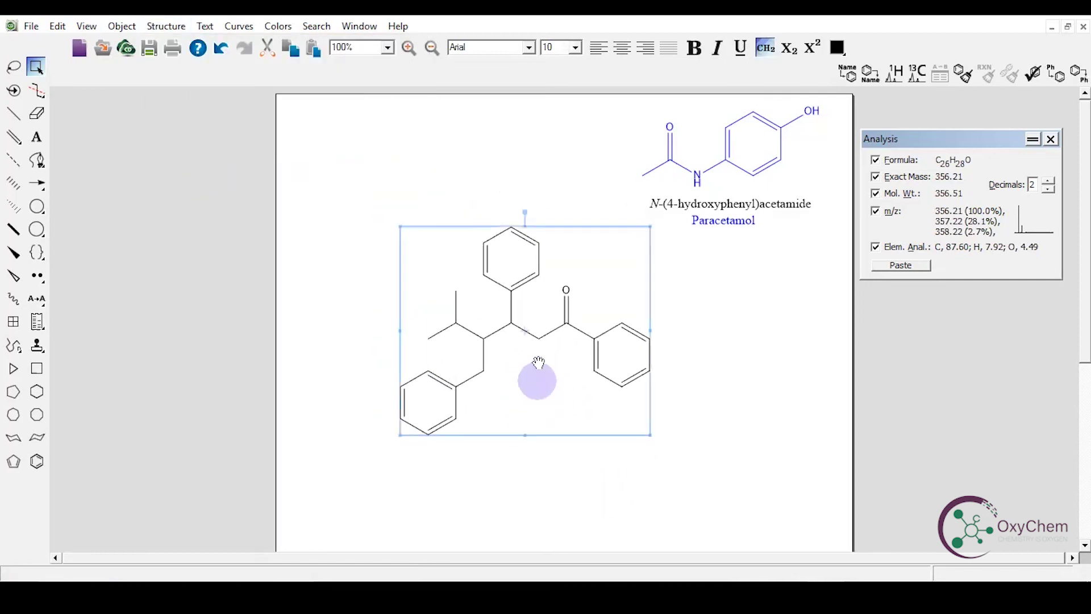
Insert the generated chemical name for the selected molecule.
right_click(485, 369)
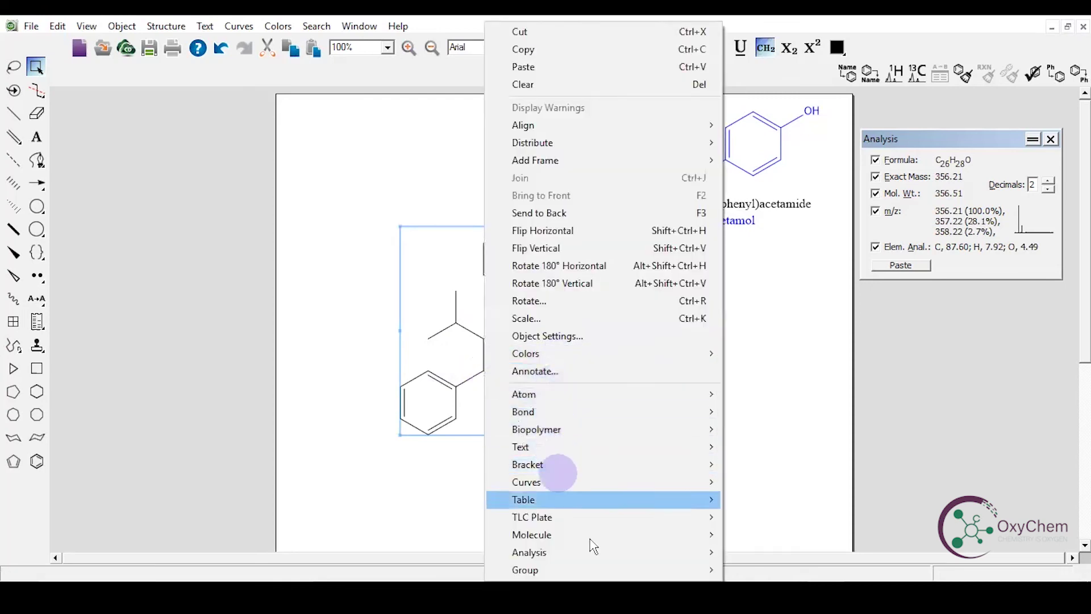
mouse_move(577, 555)
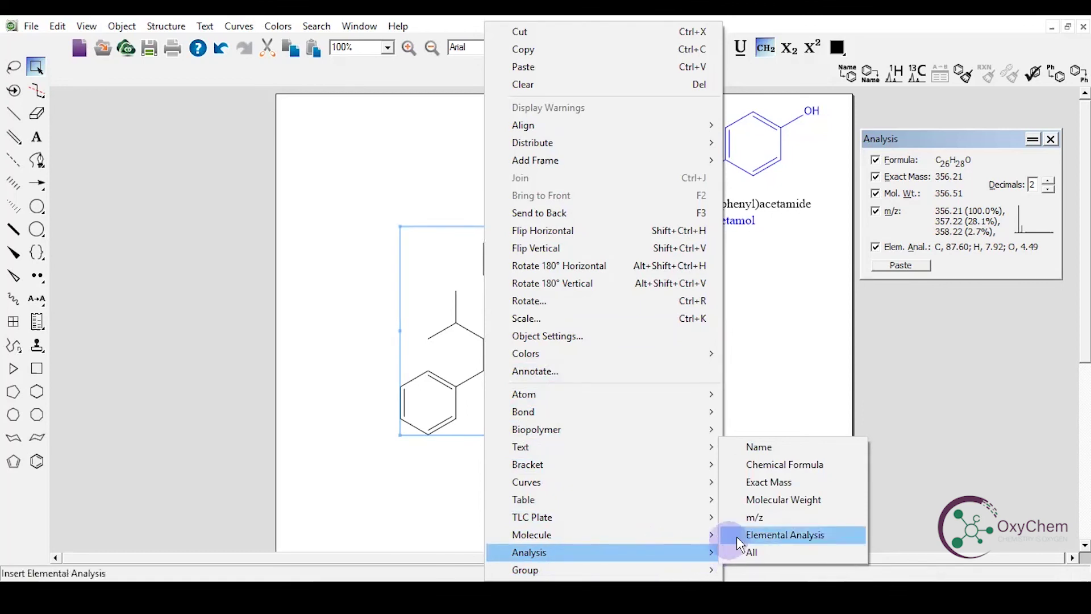
left_click(751, 449)
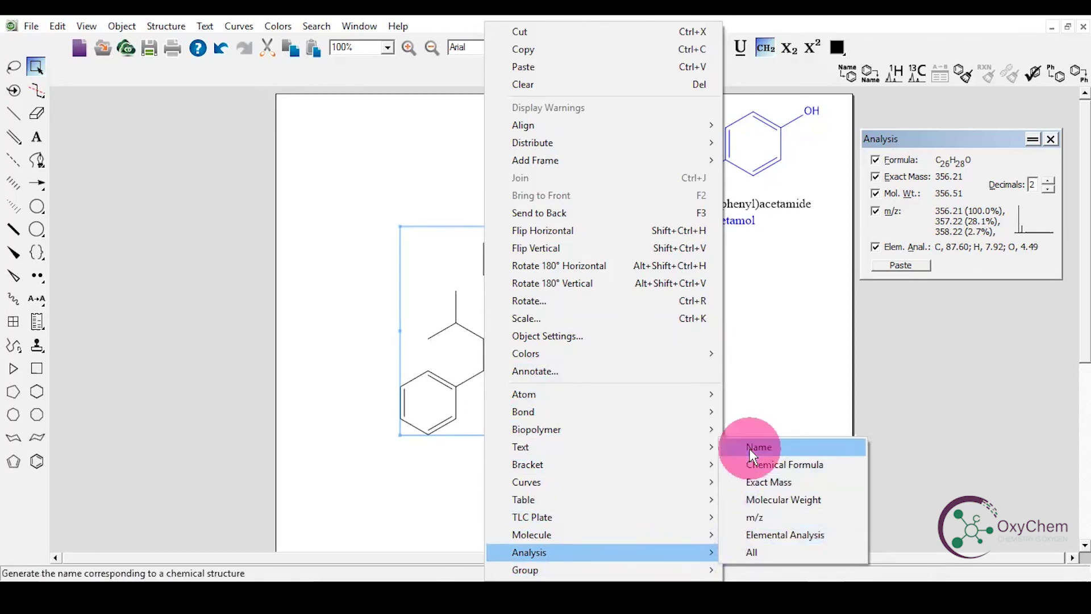